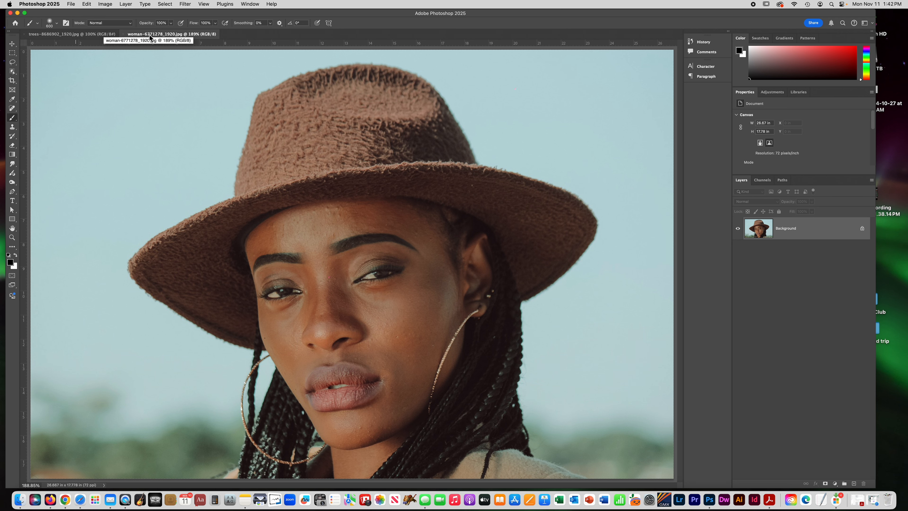
Copy the full trees-8686902_1920.jpg image and paste it as a new layer into woman-6771278_1920.jpg, viewed at 100%.
{"action": "left_click", "coordinate": [72, 34]}
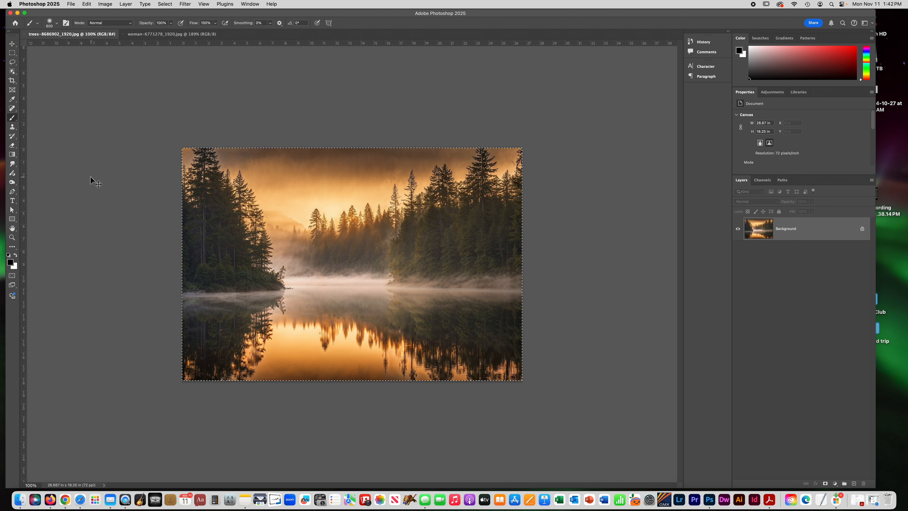
{"action": "left_click", "coordinate": [162, 34]}
{"action": "key", "text": "super+v"}
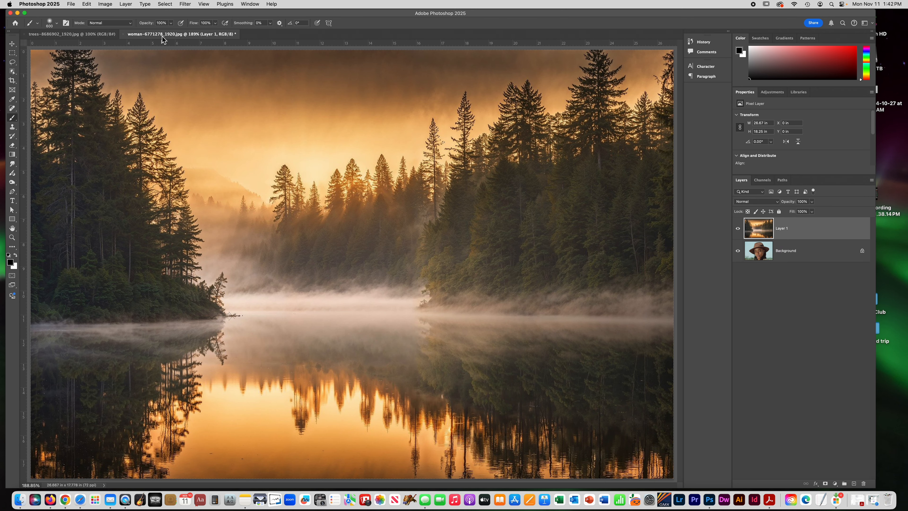
{"action": "left_click", "coordinate": [12, 53]}
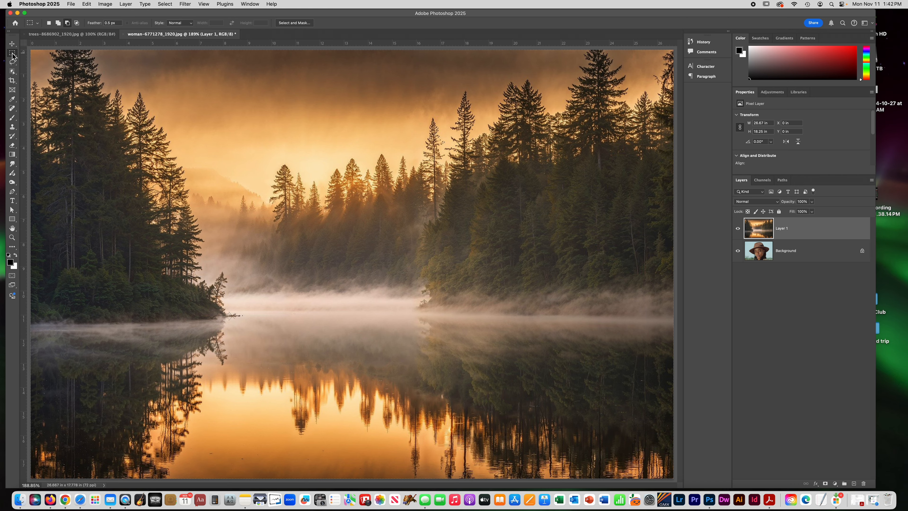
{"action": "key", "text": "super+1"}
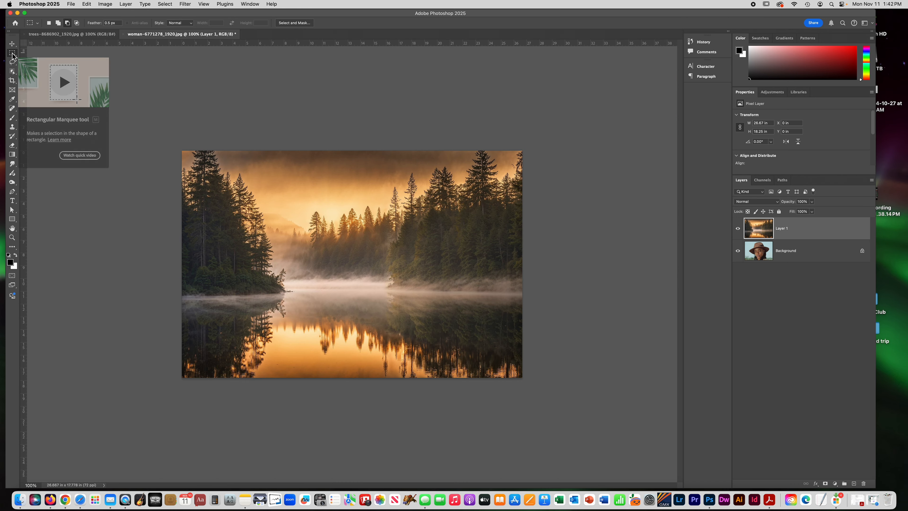
Hide the pasted forest layer, Layer 1, so the woman's photo underneath can be worked on.
{"action": "left_click", "coordinate": [737, 230]}
{"action": "left_click", "coordinate": [738, 230]}
{"action": "left_click", "coordinate": [737, 230]}
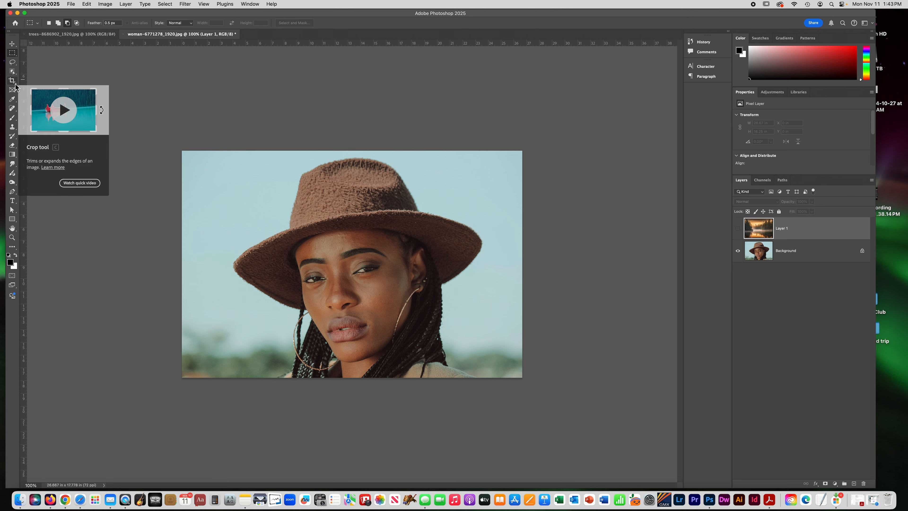
Select the woman, including her hat and braids, on the Background layer with the Object Selection Tool.
{"action": "left_click", "coordinate": [14, 73]}
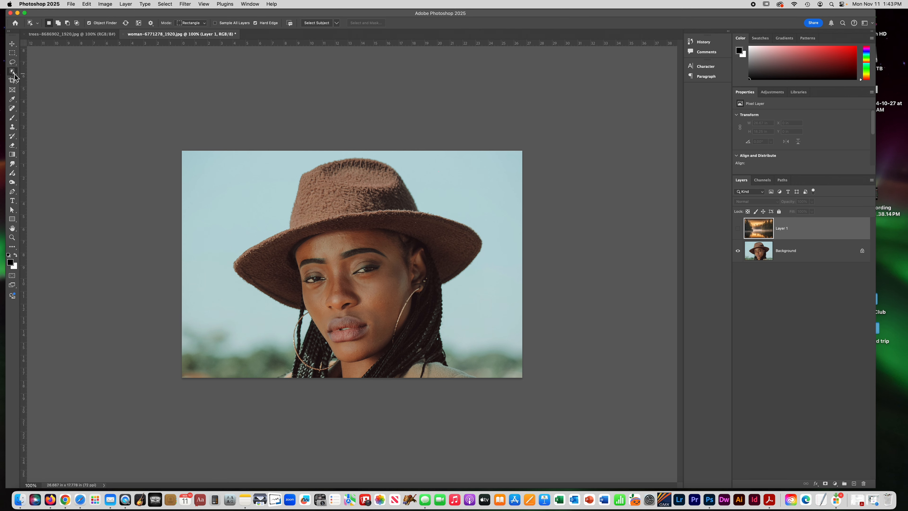
{"action": "right_click", "coordinate": [22, 73]}
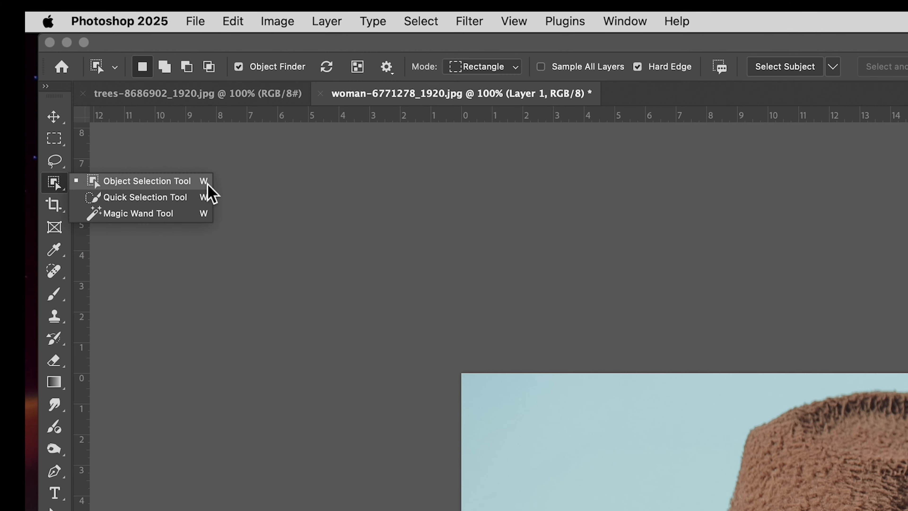
{"action": "left_click", "coordinate": [143, 184]}
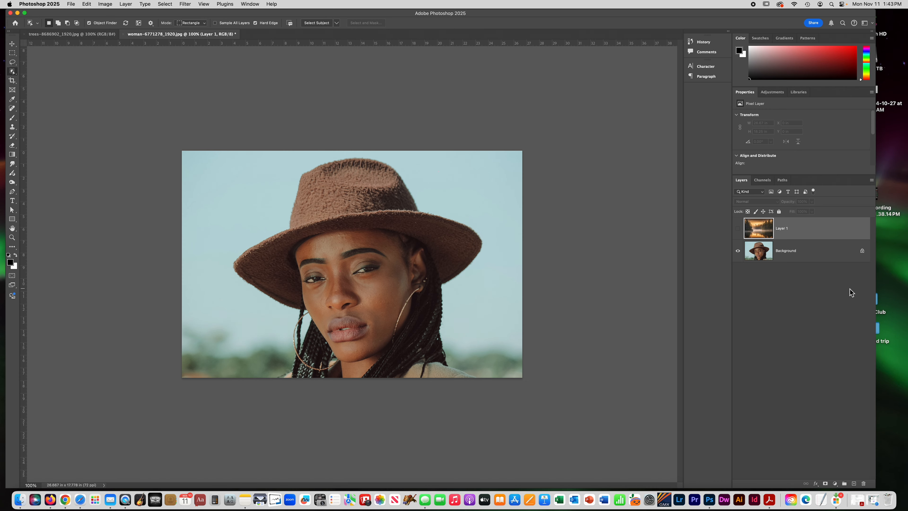
{"action": "left_click", "coordinate": [808, 252]}
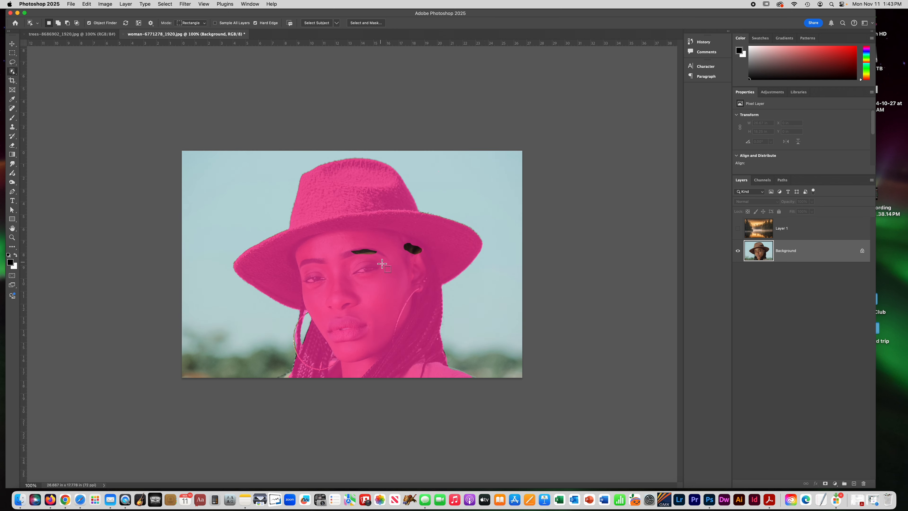
{"action": "left_click", "coordinate": [381, 261]}
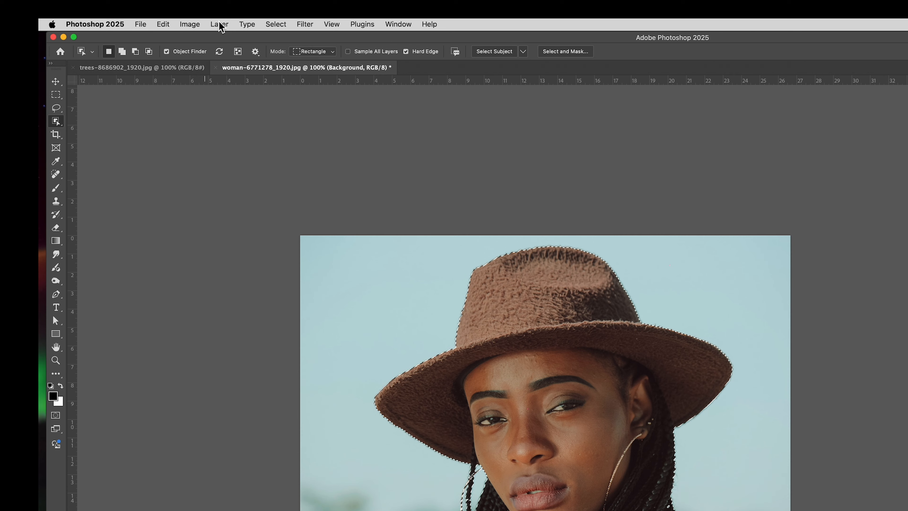
Add a Reveal Selection layer mask to the woman's layer to cut her out from the sky.
{"action": "left_click", "coordinate": [219, 23]}
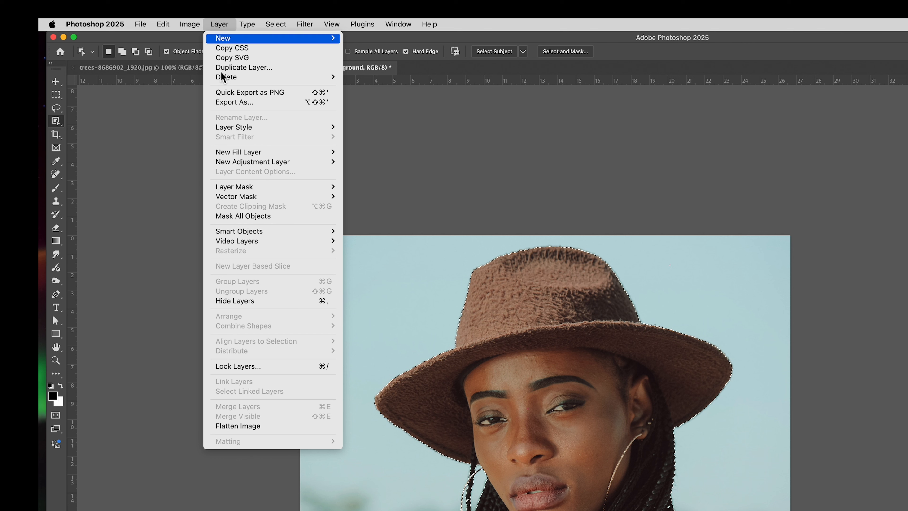
{"action": "mouse_move", "coordinate": [284, 189]}
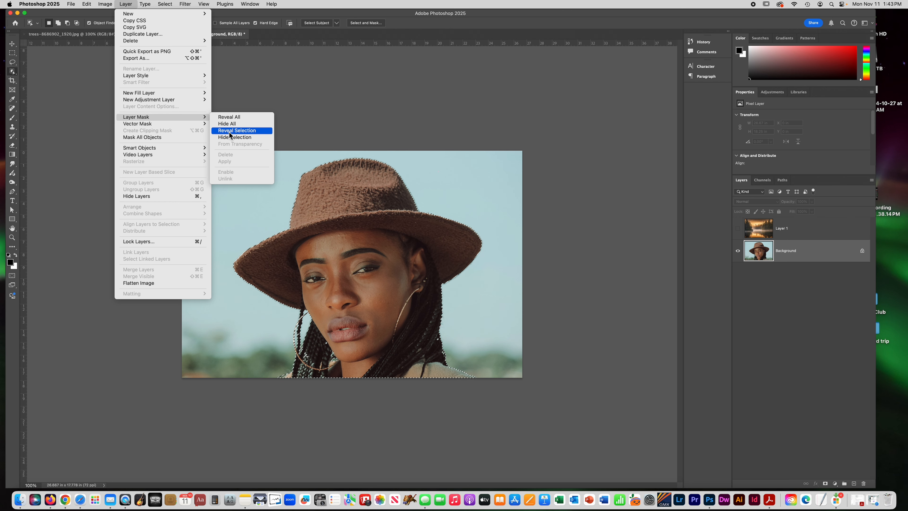
{"action": "left_click", "coordinate": [229, 131]}
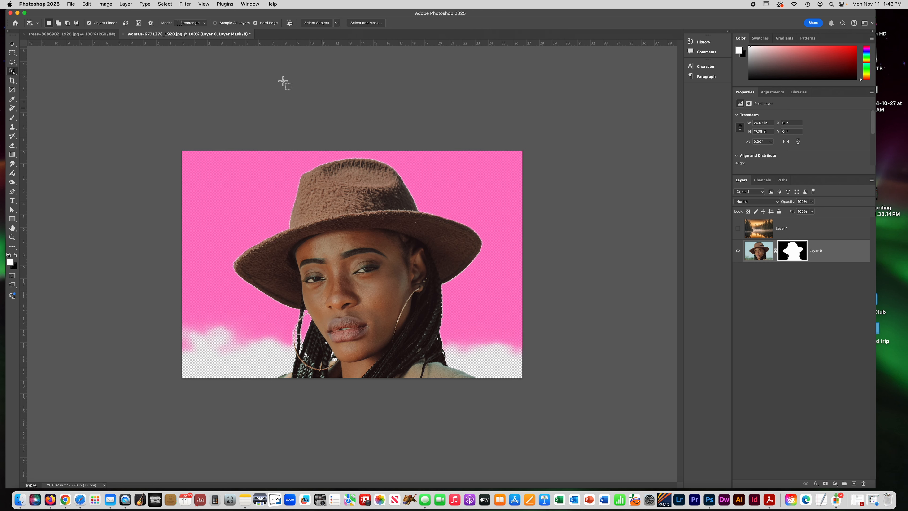
{"action": "left_click", "coordinate": [12, 53]}
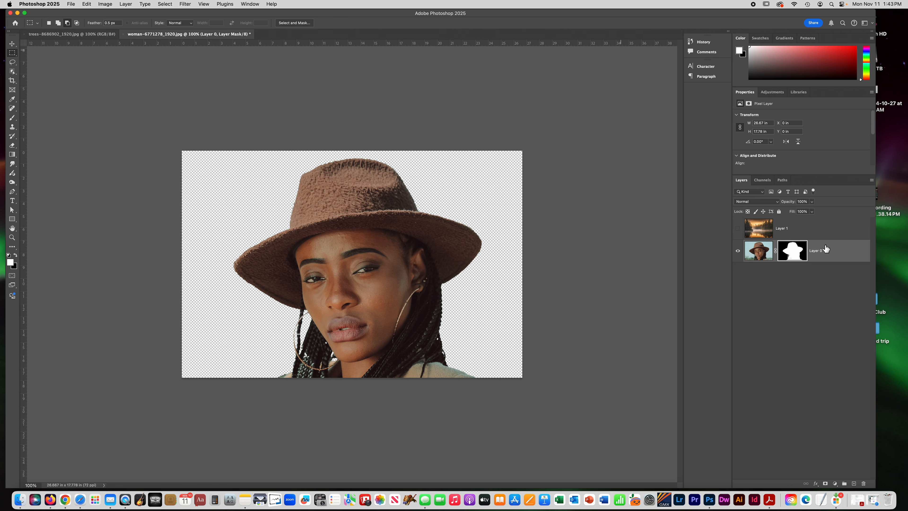
Show the forest layer again and load the Layer 0 Mask as a new selection.
{"action": "left_click", "coordinate": [738, 231]}
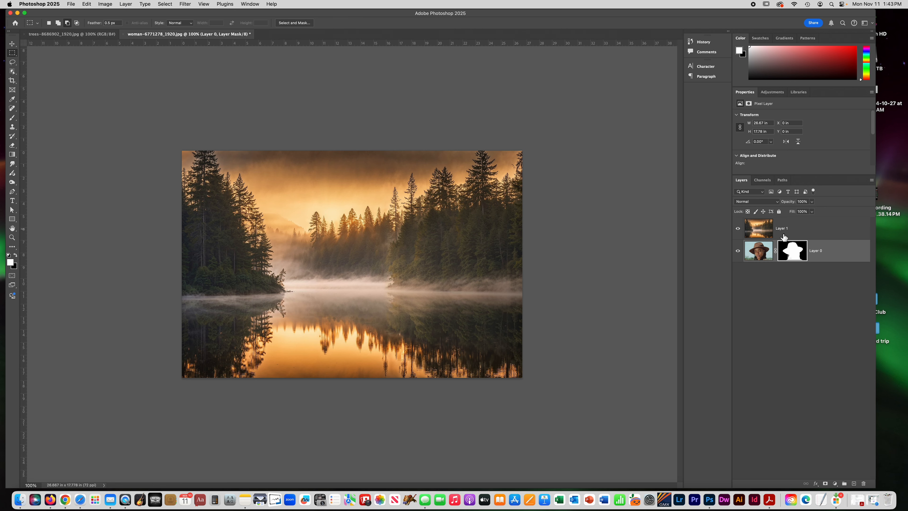
{"action": "left_click", "coordinate": [796, 237]}
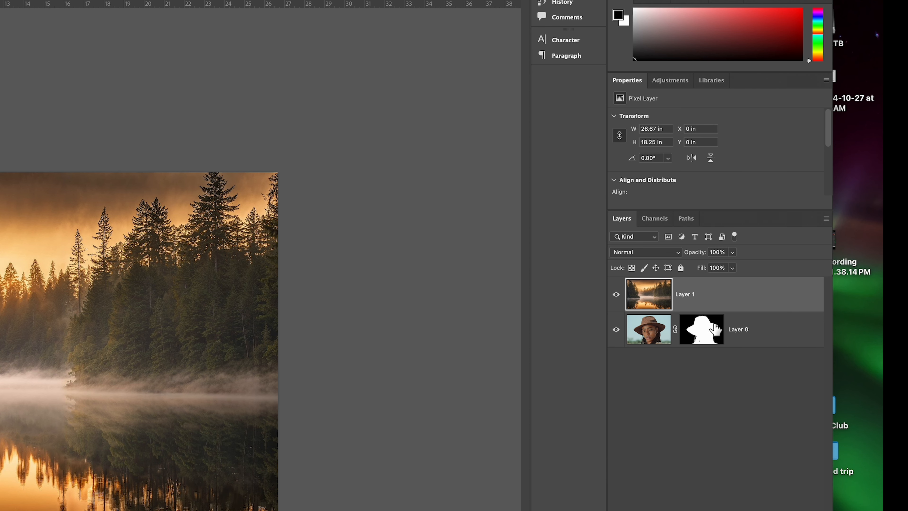
{"action": "left_click", "coordinate": [697, 338]}
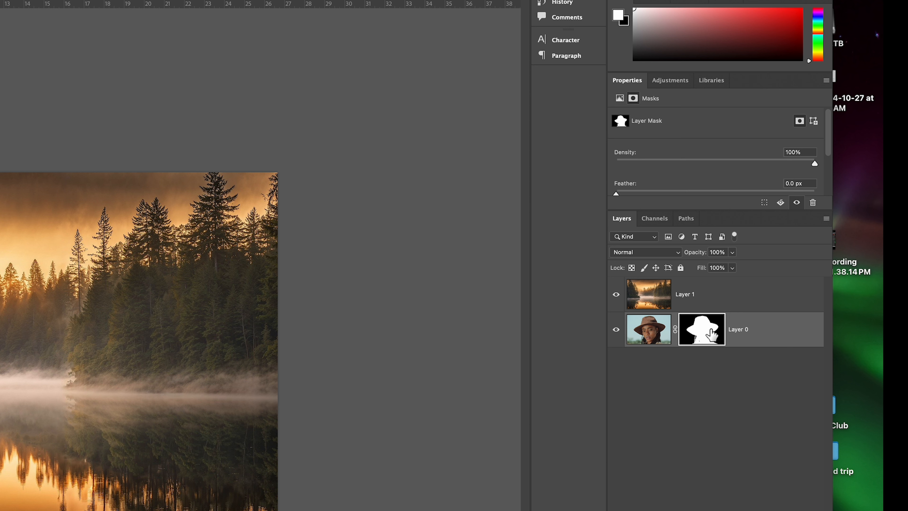
{"action": "left_click", "coordinate": [652, 336]}
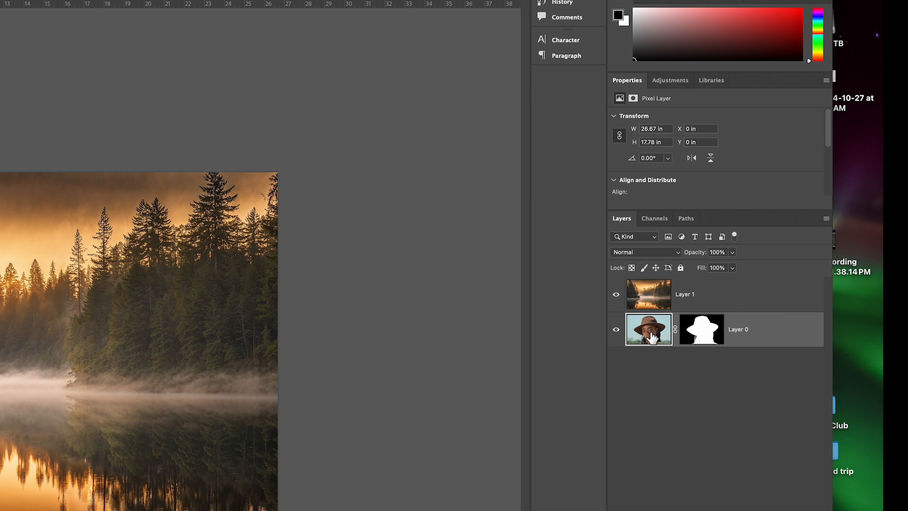
{"action": "left_click", "coordinate": [708, 339]}
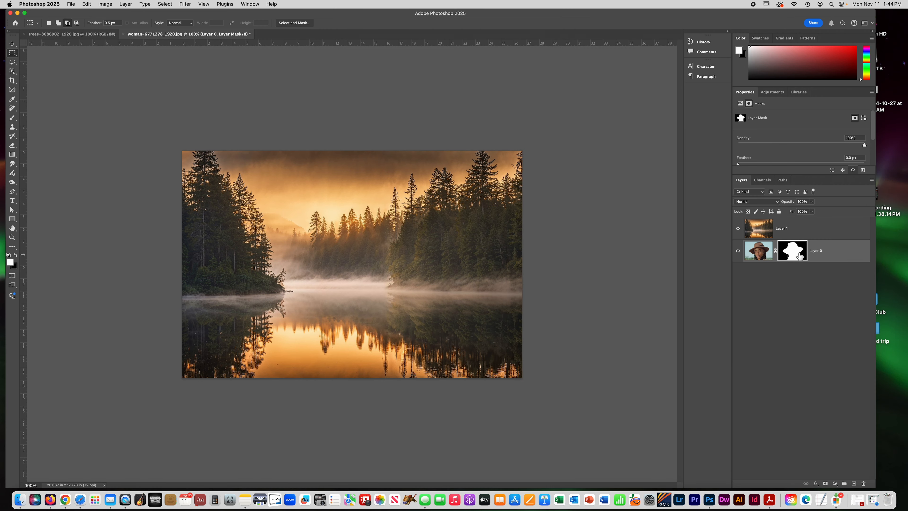
{"action": "left_click", "coordinate": [171, 5]}
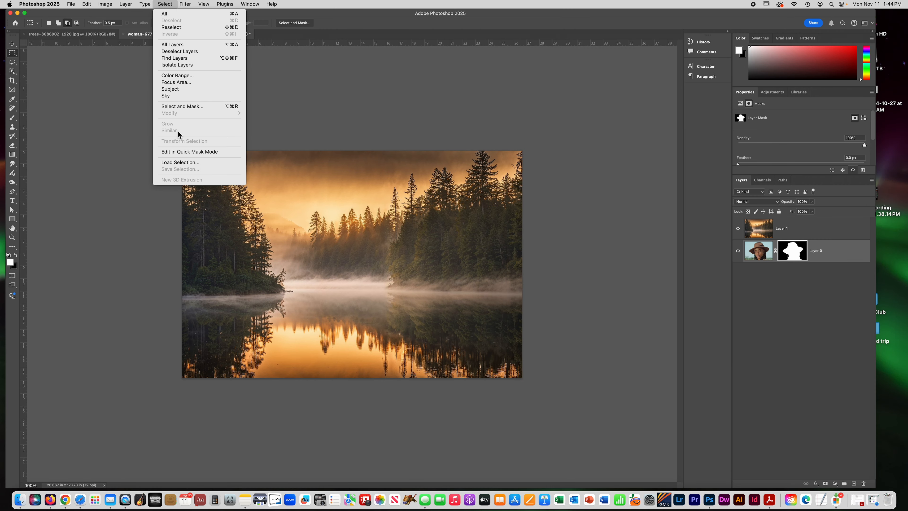
{"action": "left_click", "coordinate": [192, 163]}
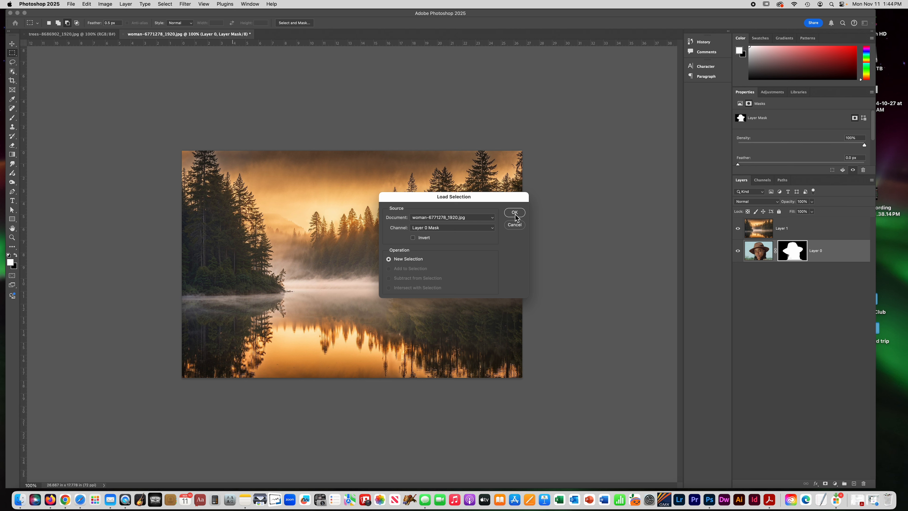
{"action": "left_click", "coordinate": [514, 212]}
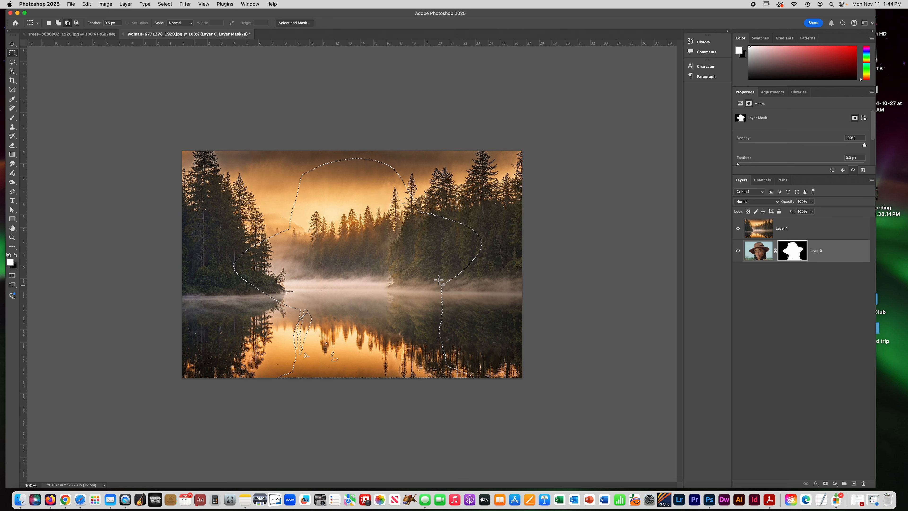
Add a Reveal Selection layer mask to Layer 1 so the forest only fills the woman's silhouette.
{"action": "left_click", "coordinate": [785, 233]}
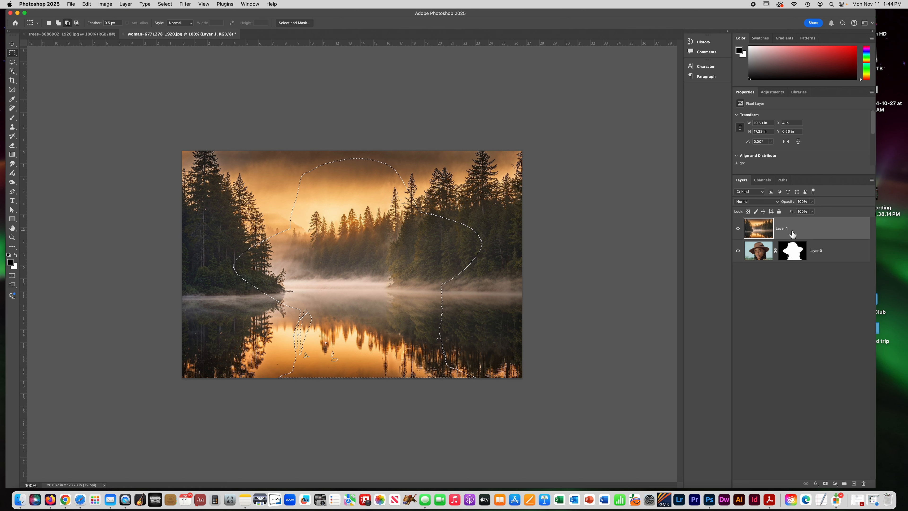
{"action": "left_click", "coordinate": [126, 4]}
{"action": "mouse_move", "coordinate": [148, 117]}
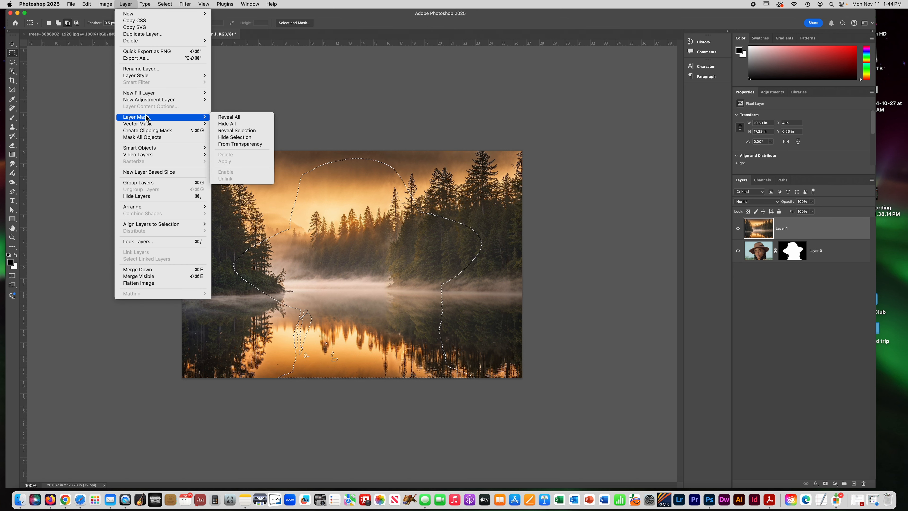
{"action": "left_click", "coordinate": [234, 131]}
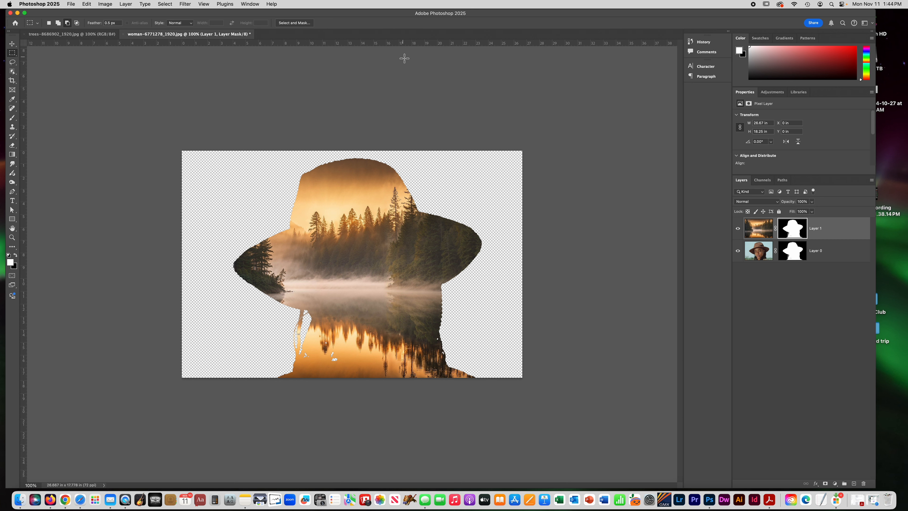
Paint with a large soft black brush over the face on Layer 1's mask to reveal the woman's features.
{"action": "left_click", "coordinate": [800, 231]}
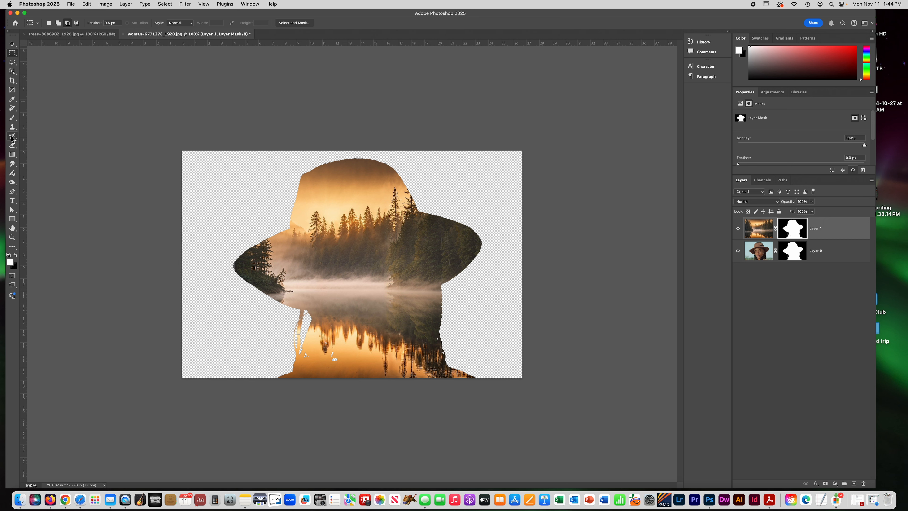
{"action": "left_click", "coordinate": [11, 117]}
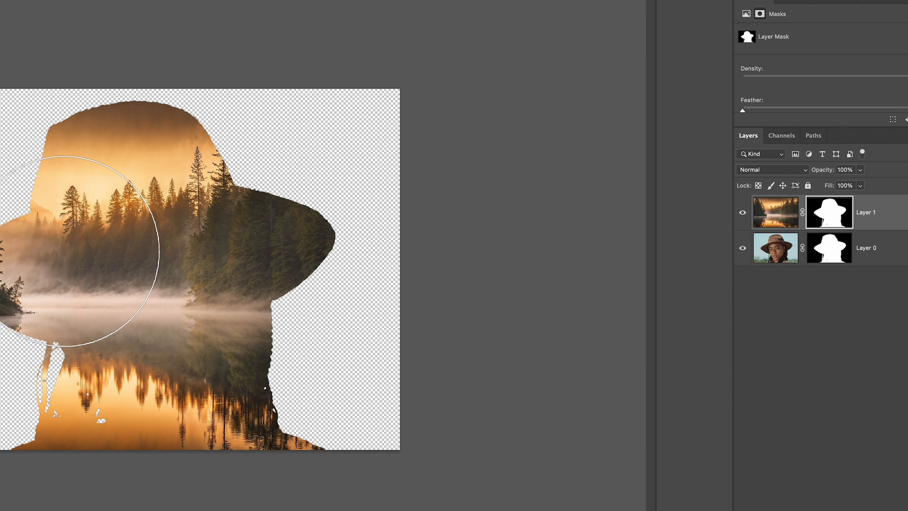
{"action": "left_click", "coordinate": [138, 246]}
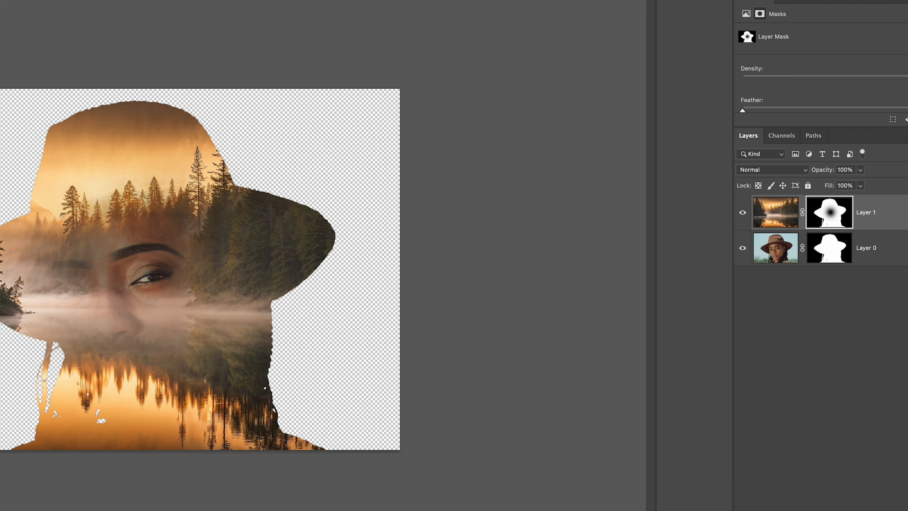
{"action": "mouse_move", "coordinate": [157, 271]}
{"action": "left_mouse_down"}
{"action": "mouse_move", "coordinate": [103, 283]}
{"action": "mouse_move", "coordinate": [141, 348]}
{"action": "mouse_move", "coordinate": [189, 324]}
{"action": "left_mouse_up"}
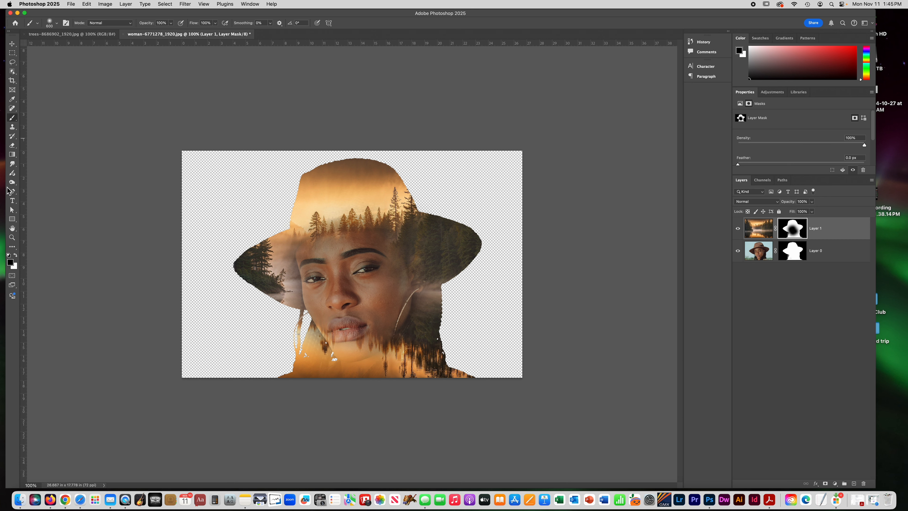
Paint white over the face on Layer 1's mask to bring back the forest, and reveal the face again with black.
{"action": "left_click", "coordinate": [16, 255]}
{"action": "mouse_move", "coordinate": [419, 260]}
{"action": "left_mouse_down"}
{"action": "mouse_move", "coordinate": [369, 253]}
{"action": "mouse_move", "coordinate": [356, 264]}
{"action": "mouse_move", "coordinate": [374, 261]}
{"action": "mouse_move", "coordinate": [324, 263]}
{"action": "mouse_move", "coordinate": [375, 293]}
{"action": "left_mouse_up"}
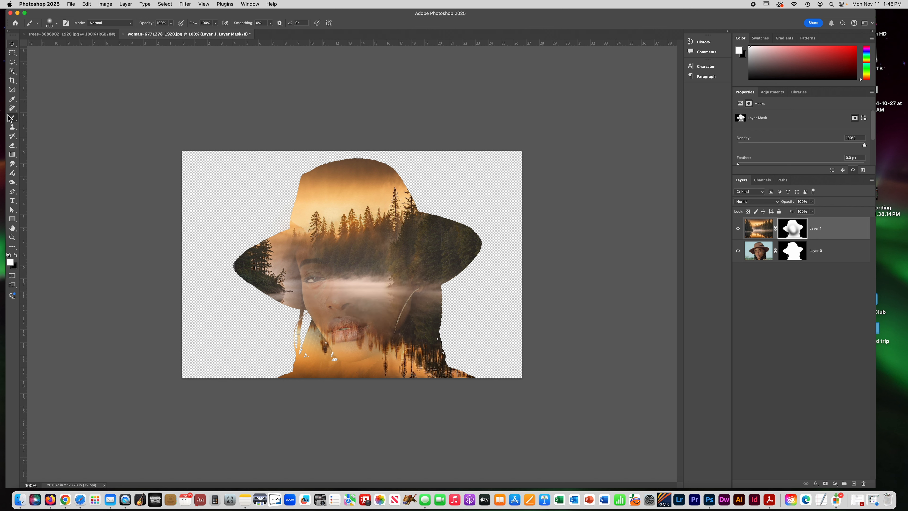
{"action": "left_click", "coordinate": [15, 255]}
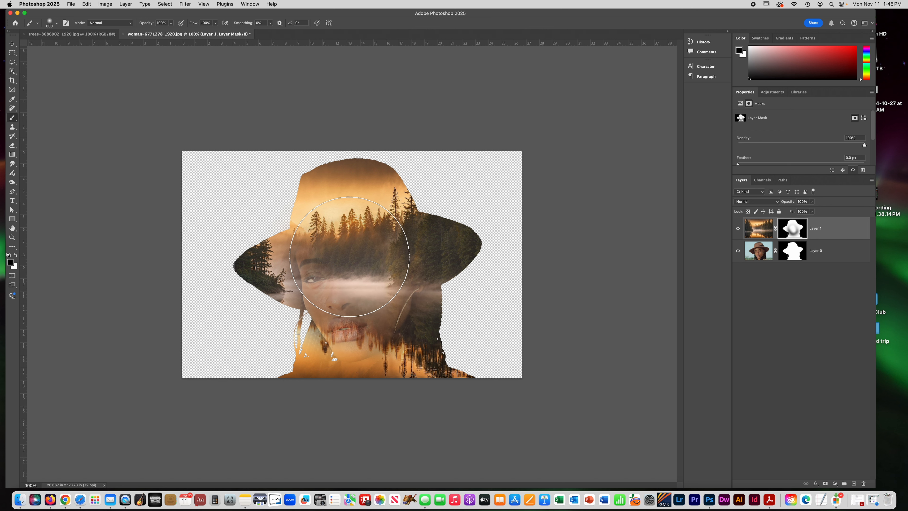
{"action": "left_click", "coordinate": [353, 263]}
{"action": "mouse_move", "coordinate": [353, 263]}
{"action": "left_mouse_down"}
{"action": "mouse_move", "coordinate": [357, 257]}
{"action": "mouse_move", "coordinate": [359, 295]}
{"action": "mouse_move", "coordinate": [352, 282]}
{"action": "mouse_move", "coordinate": [361, 302]}
{"action": "mouse_move", "coordinate": [344, 280]}
{"action": "left_mouse_up"}
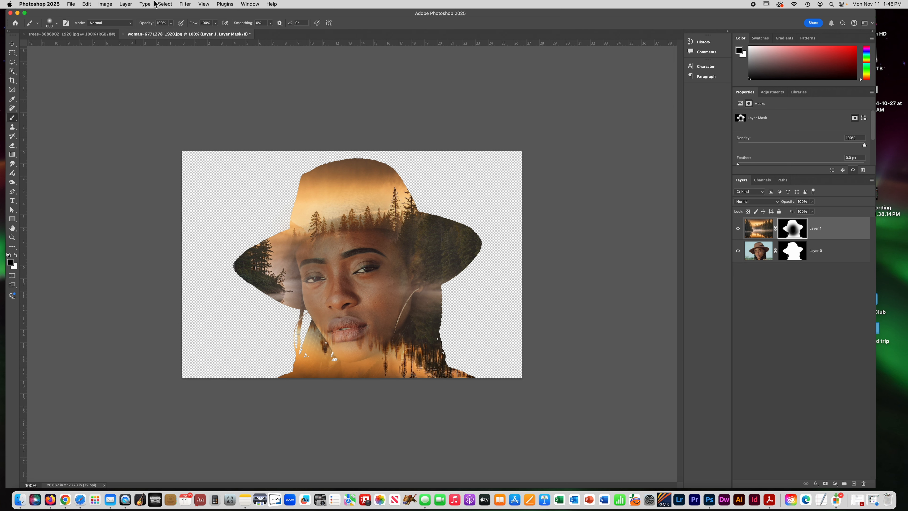
Add a new gradient fill layer above Layer 1, keeping the default name, Normal mode and 100% opacity.
{"action": "left_click", "coordinate": [126, 5]}
{"action": "mouse_move", "coordinate": [165, 94]}
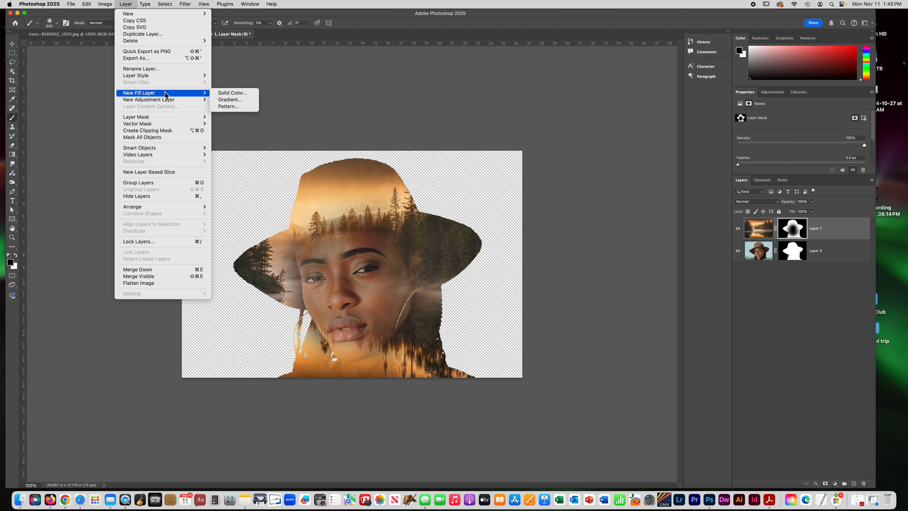
{"action": "left_click", "coordinate": [228, 100]}
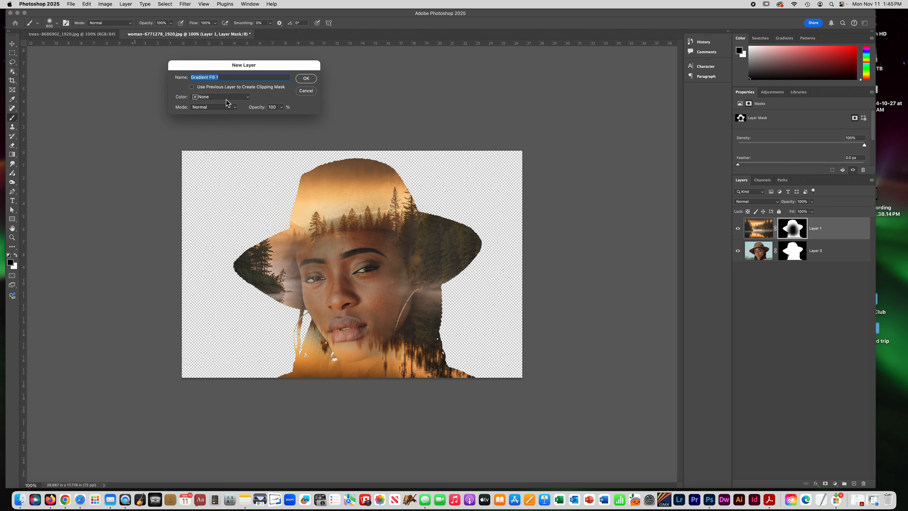
{"action": "left_click", "coordinate": [306, 78]}
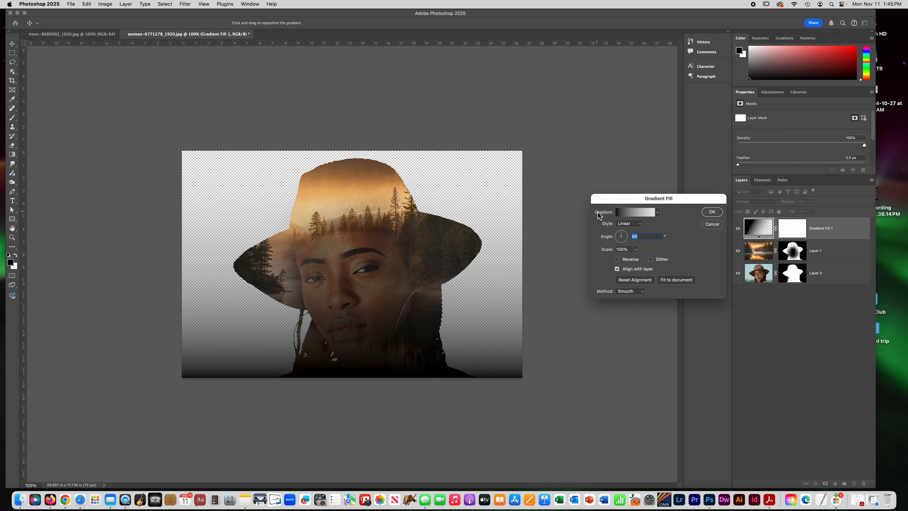
Fill the gradient layer with the orange-to-coral-red preset from the Oranges group and set its blend mode to Color.
{"action": "left_click", "coordinate": [658, 213]}
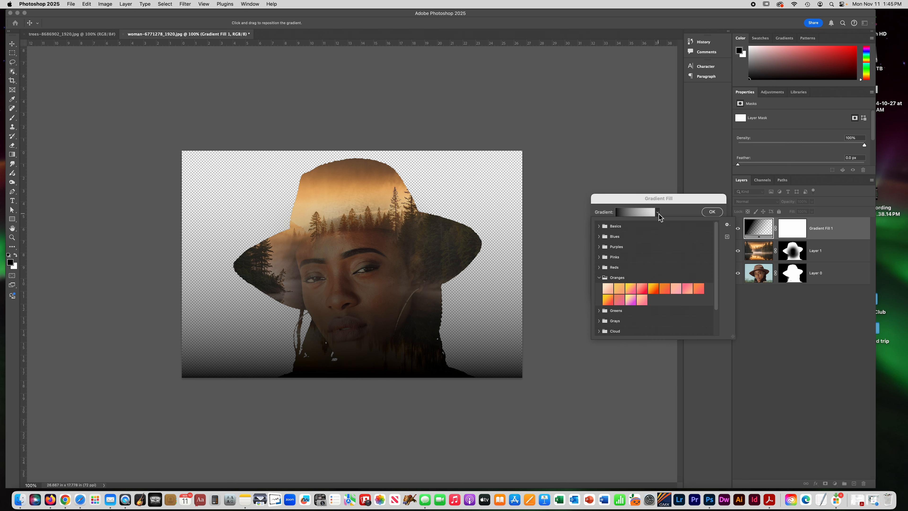
{"action": "left_click", "coordinate": [599, 277]}
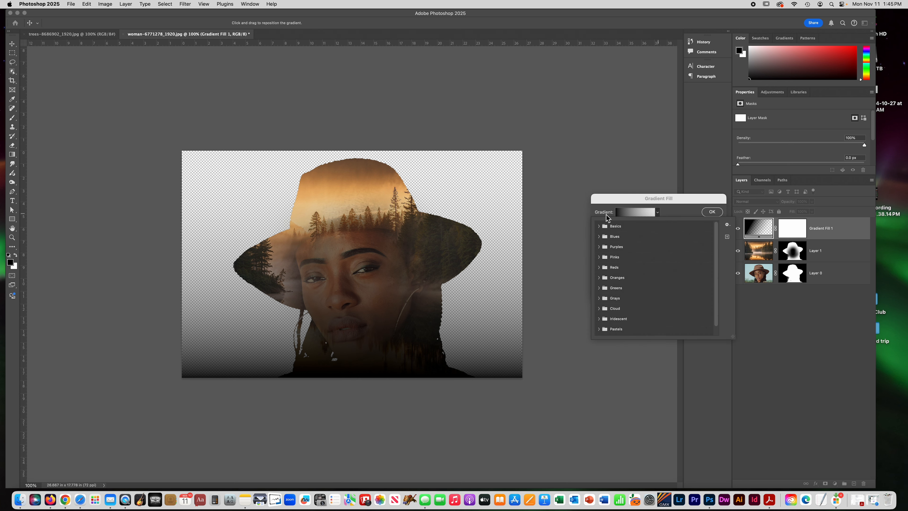
{"action": "left_click", "coordinate": [599, 278]}
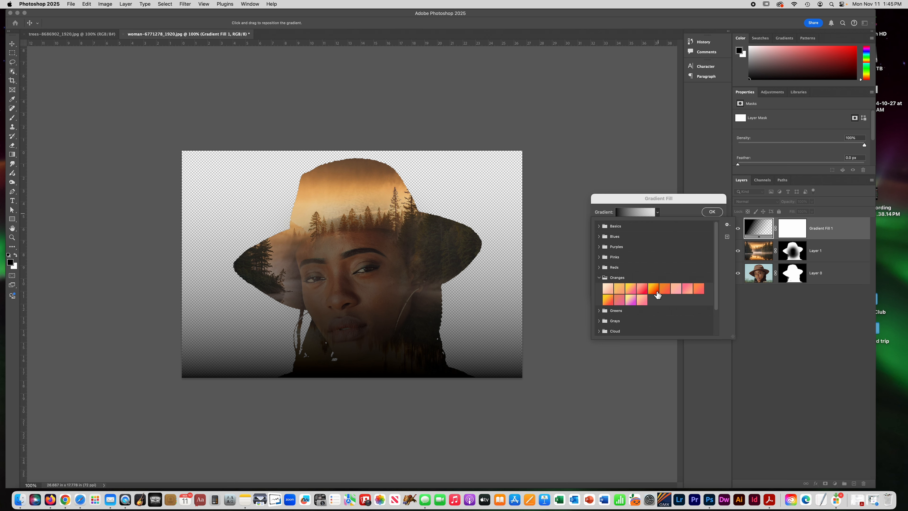
{"action": "left_click", "coordinate": [664, 289]}
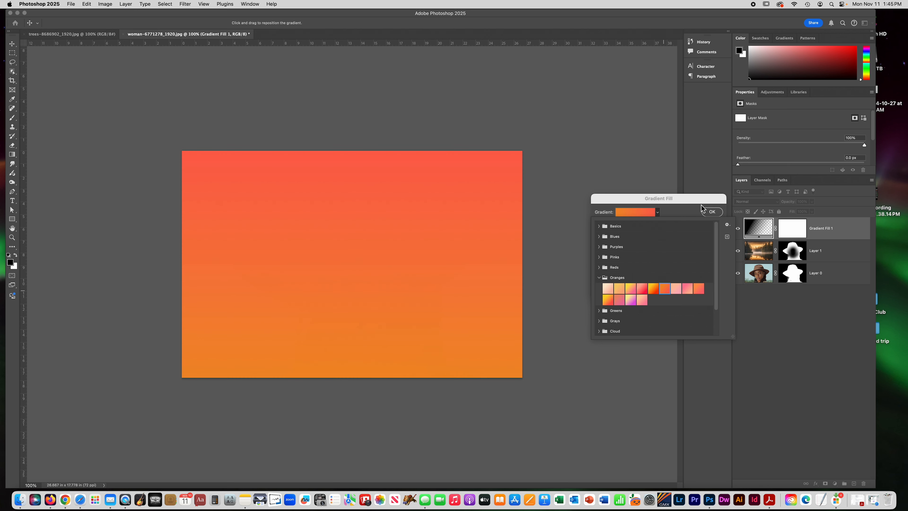
{"action": "left_click", "coordinate": [711, 211]}
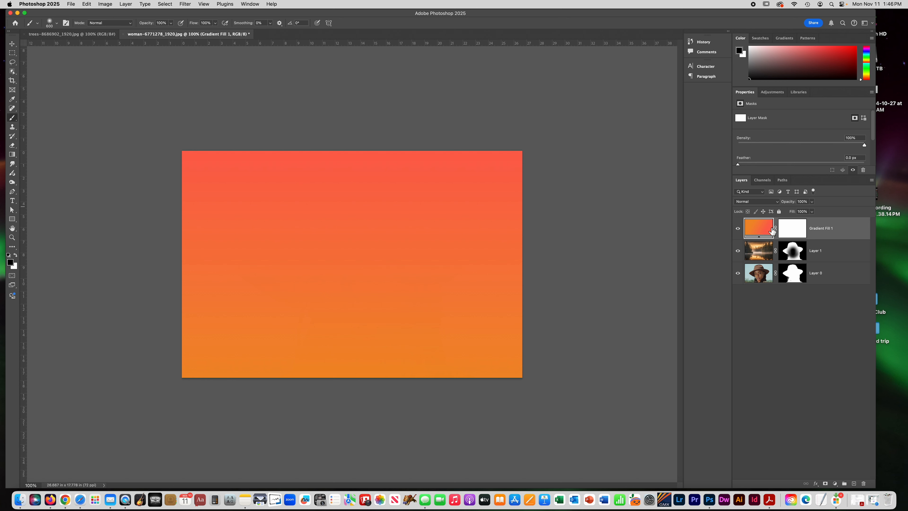
{"action": "left_click", "coordinate": [748, 202]}
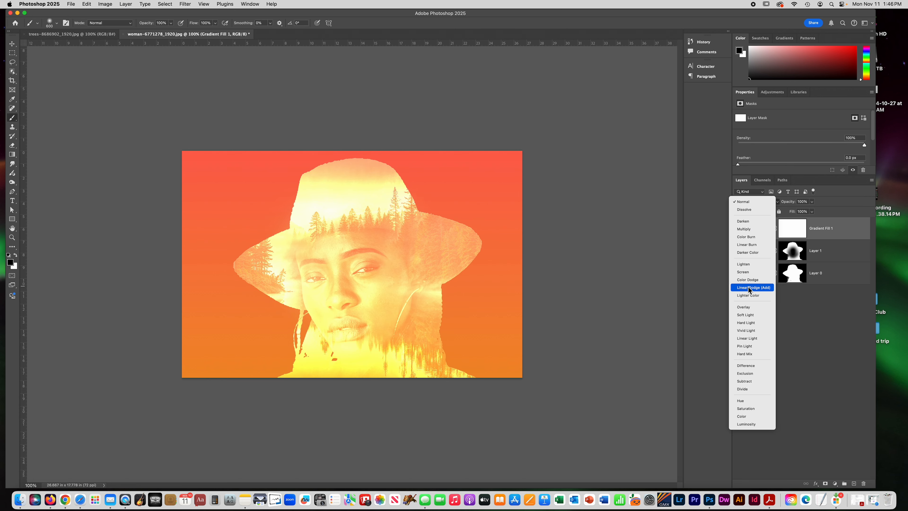
{"action": "left_click", "coordinate": [744, 418]}
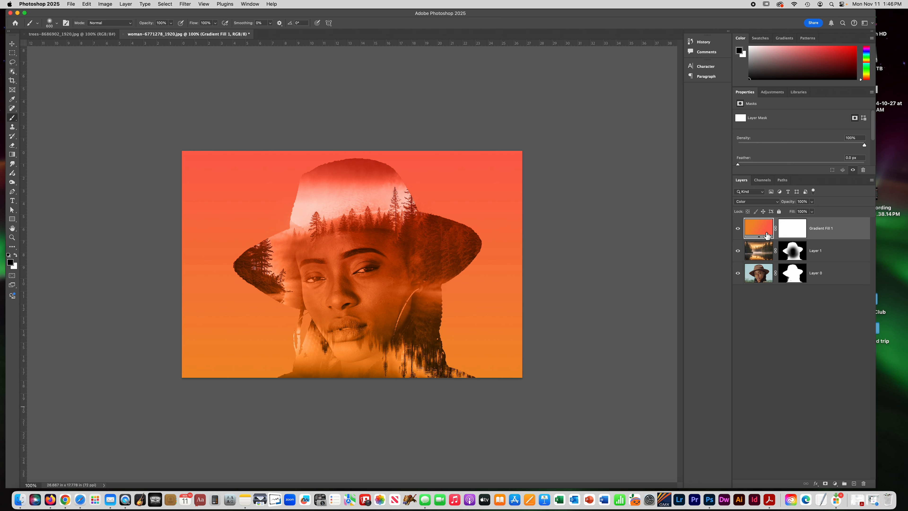
Paint soft black over the woman's face on the Gradient Fill 1 mask to remove the tint, and undo the last brush strokes.
{"action": "left_click", "coordinate": [798, 230]}
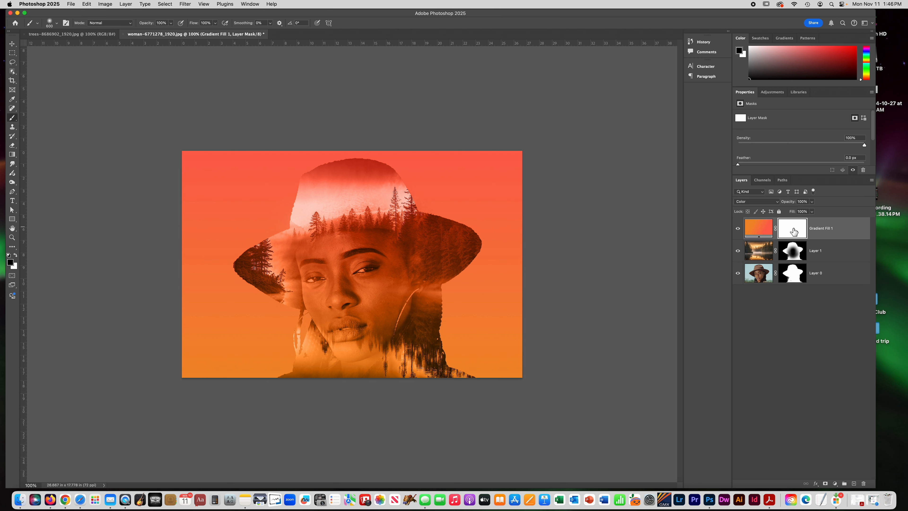
{"action": "left_click", "coordinate": [347, 275]}
{"action": "left_click_drag", "start_coordinate": [339, 277], "coordinate": [366, 306]}
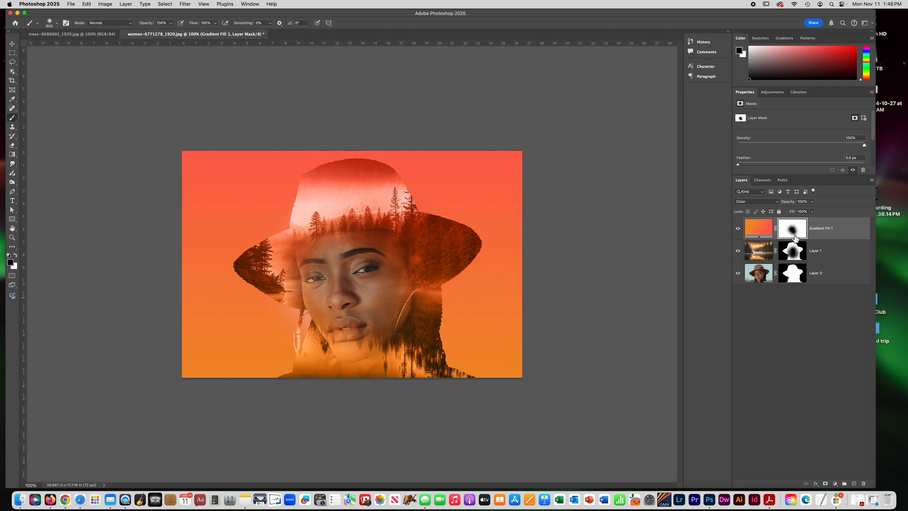
{"action": "key", "text": "super+z"}
{"action": "key", "text": "super+z"}
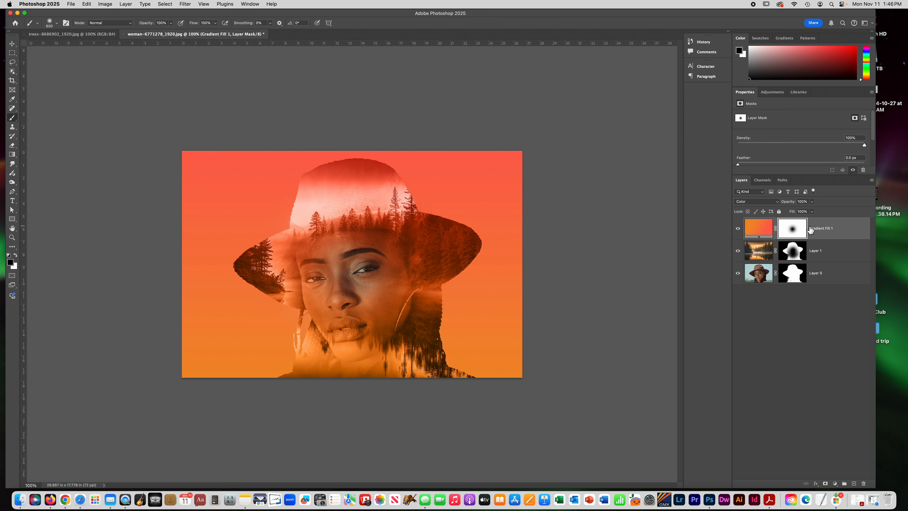